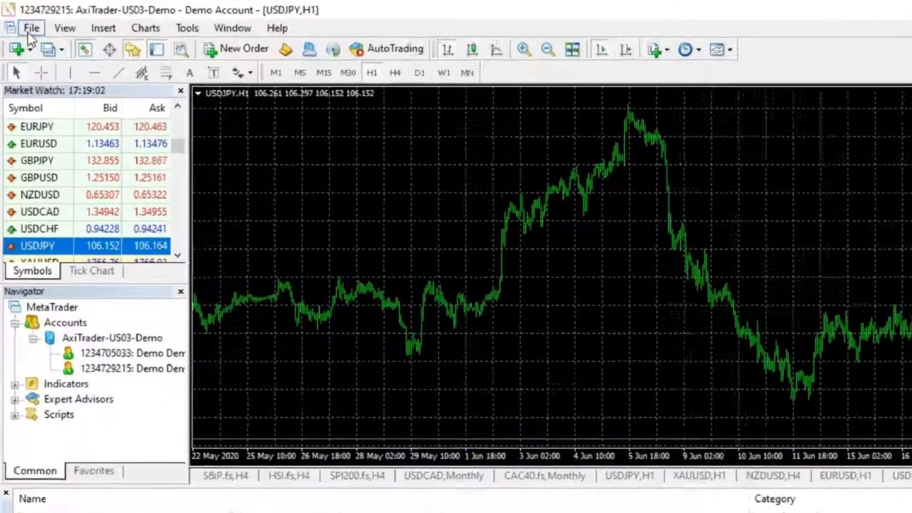
# Open MetaTrader 4's data folder in File Explorer from the File menu
pyautogui.click(24, 23)
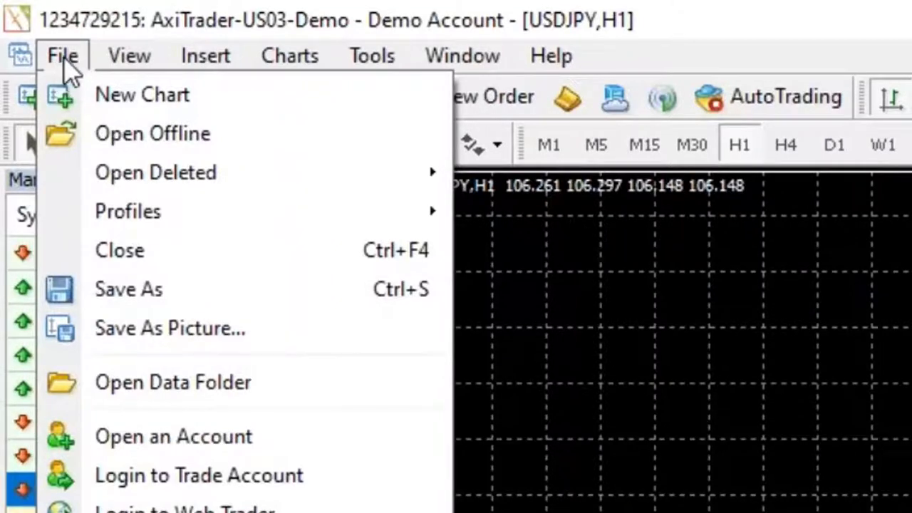
pyautogui.click(149, 385)
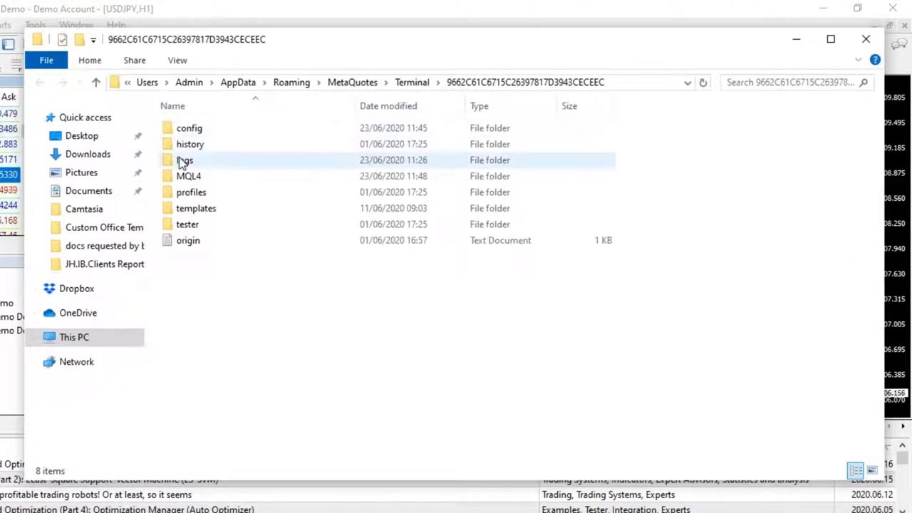
pyautogui.moveTo(189, 176)
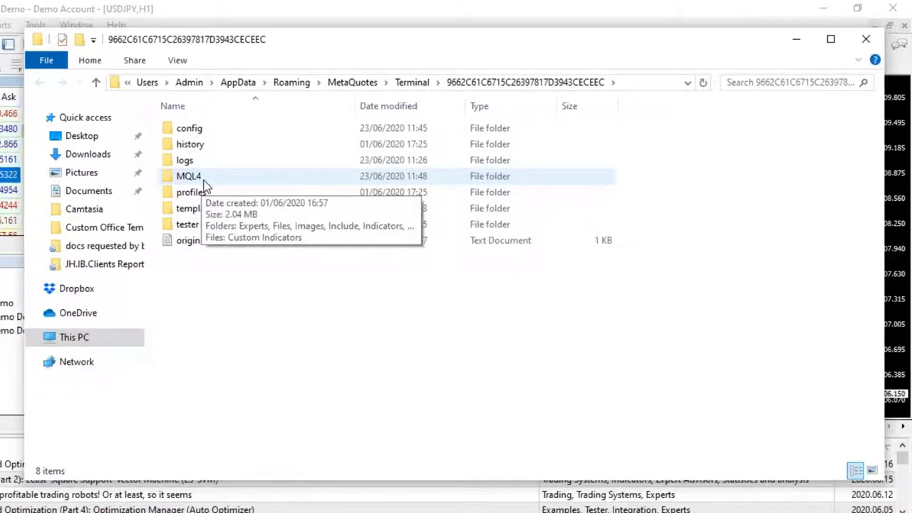
# Go into the MQL4 folder, then into its Indicators subfolder
pyautogui.click(192, 181)
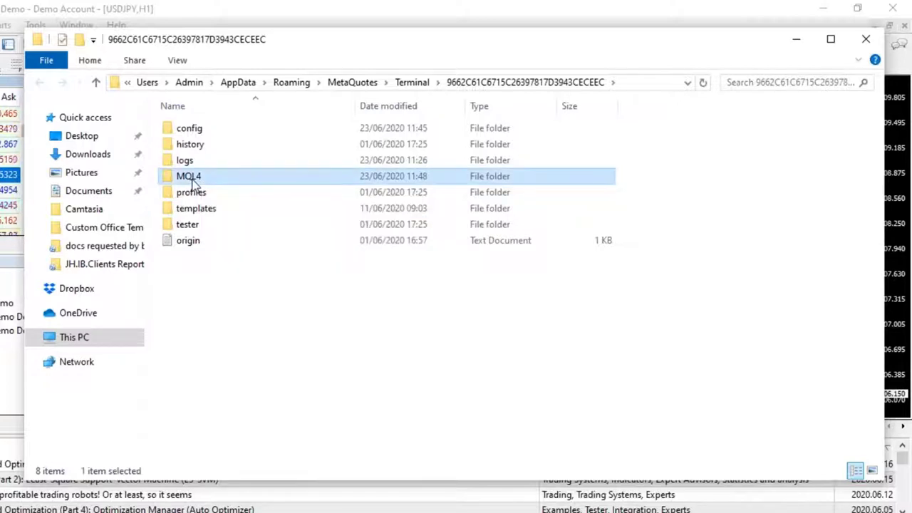
pyautogui.doubleClick(194, 184)
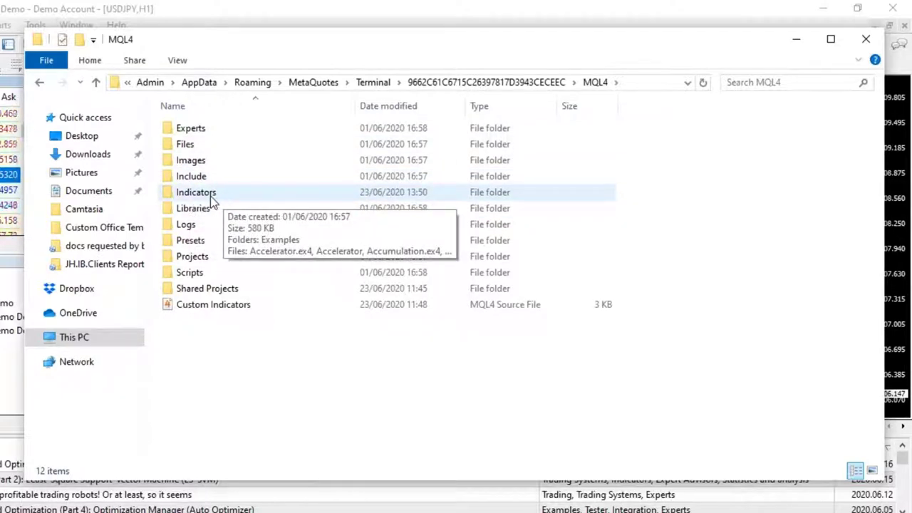
pyautogui.doubleClick(210, 194)
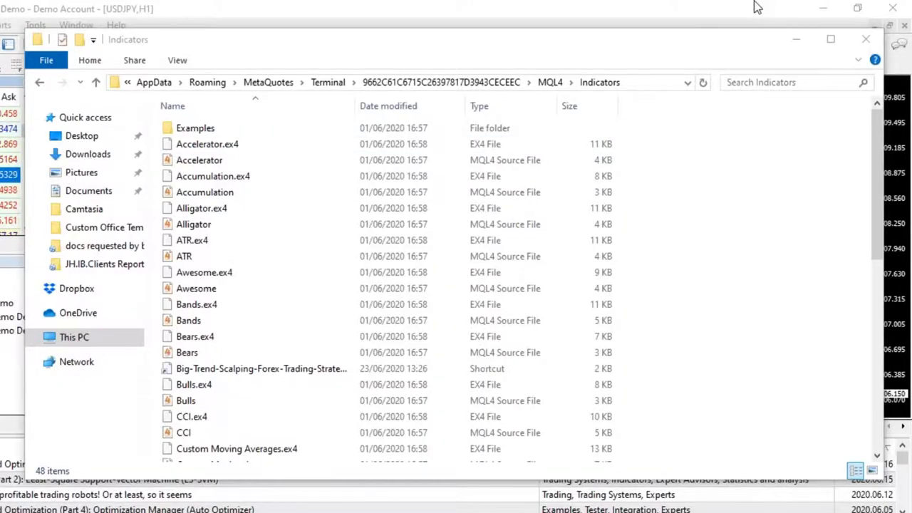
# Bring the MetaTrader 4 terminal forward to close it, exposing the desktop dashboard files
pyautogui.click(865, 39)
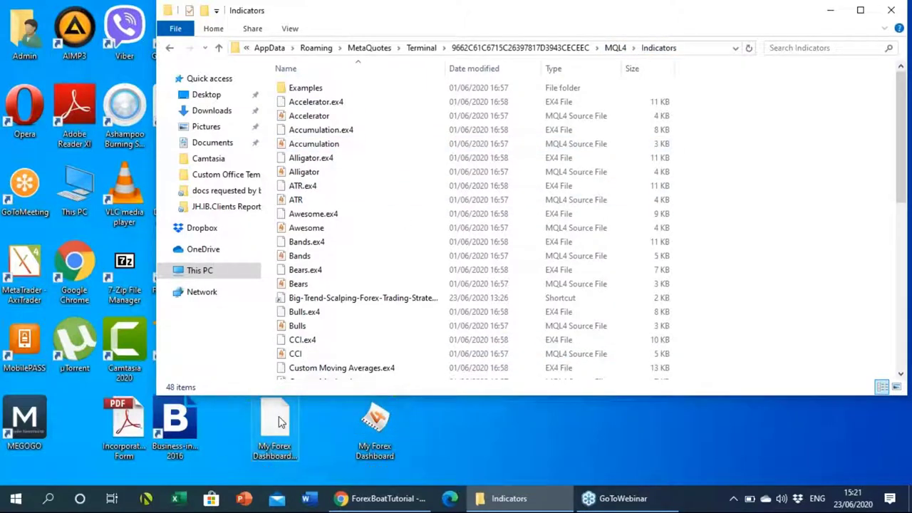
# Move My Forex Dashboard.ex4 and .mq4 from the desktop into Indicators, replacing older copies
pyautogui.click(280, 422)
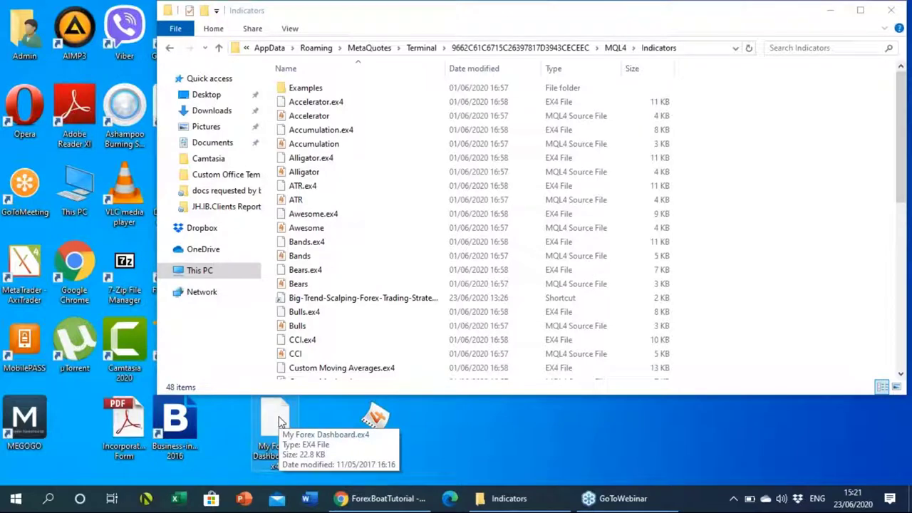
pyautogui.moveTo(280, 422); pyautogui.dragTo(314, 365)
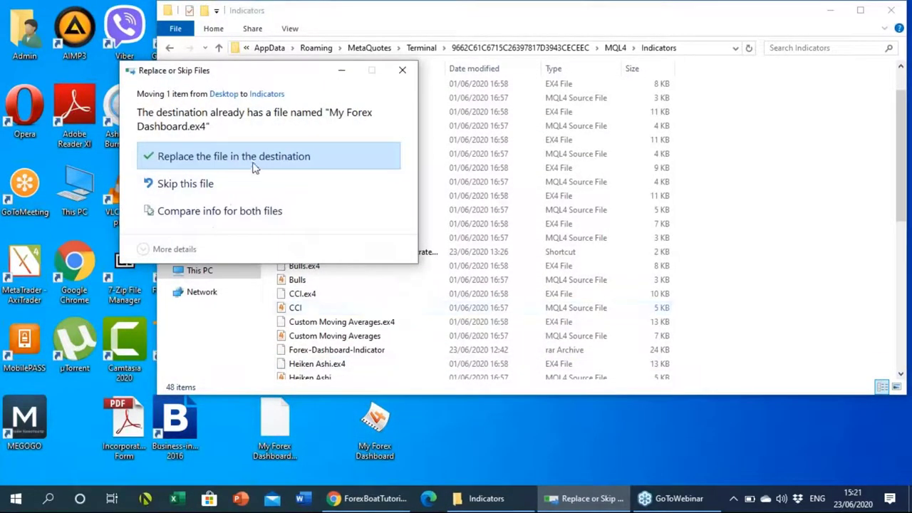
pyautogui.click(254, 166)
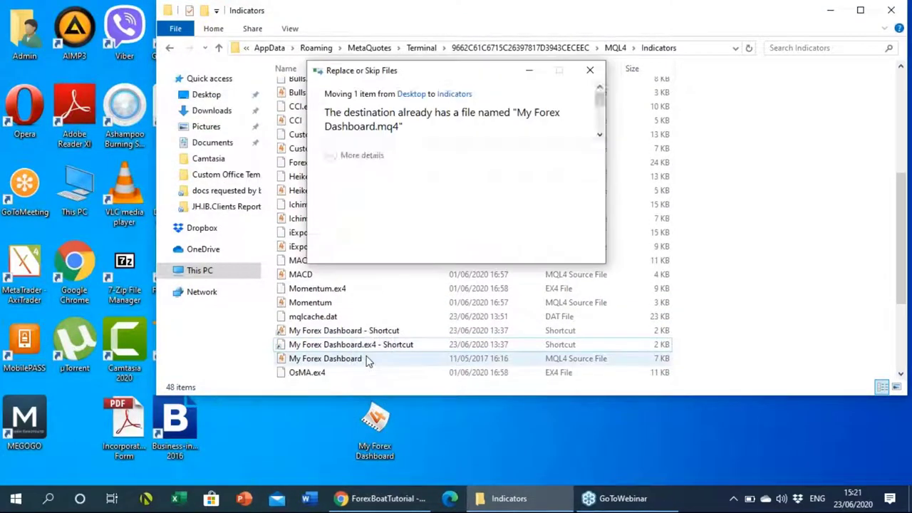
pyautogui.click(376, 157)
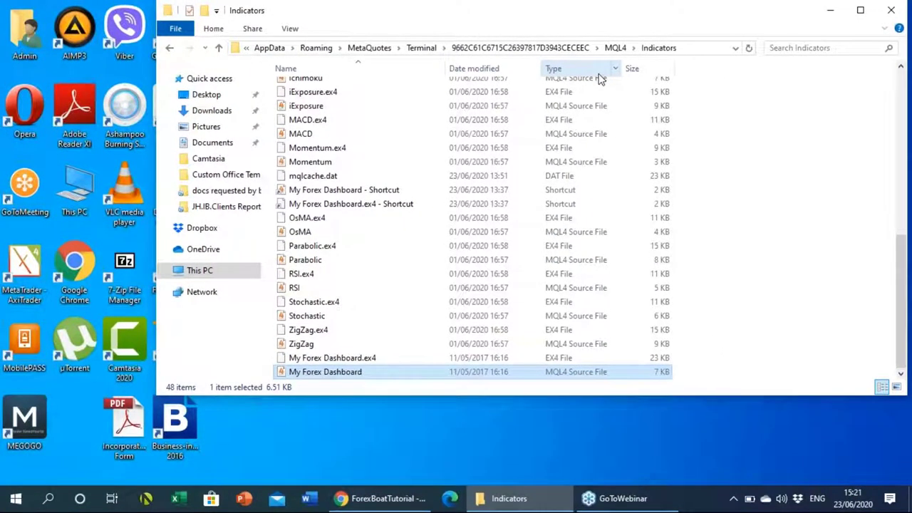
# Close Explorer, relaunch MetaTrader 4 and find My Forex Dashboard under Navigator > Indicators
pyautogui.click(894, 9)
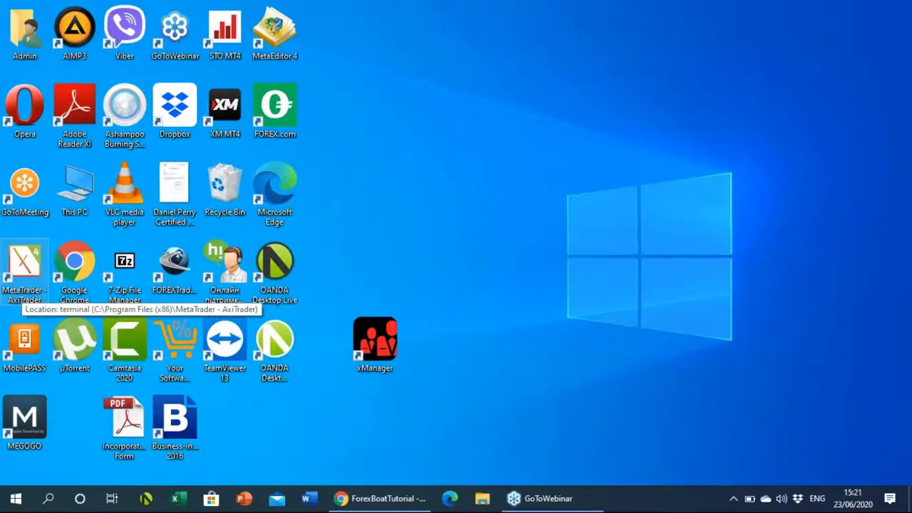
pyautogui.doubleClick(24, 271)
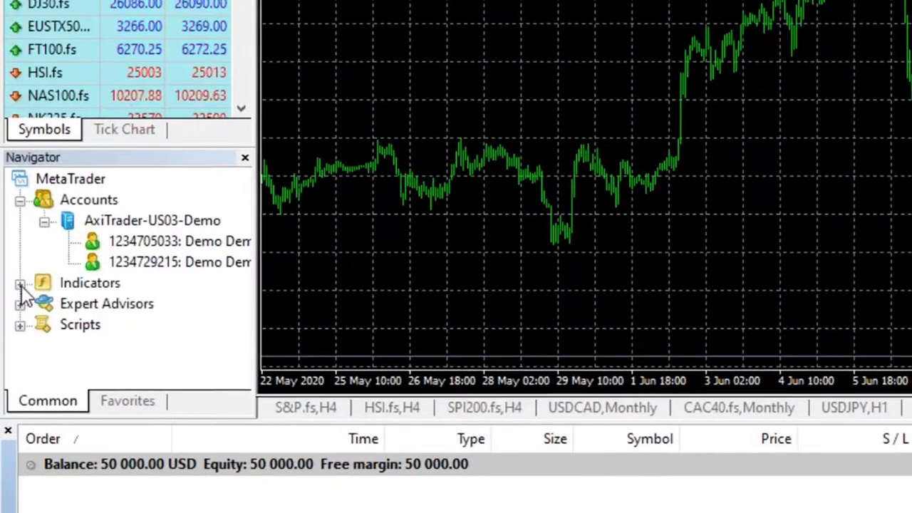
pyautogui.click(20, 284)
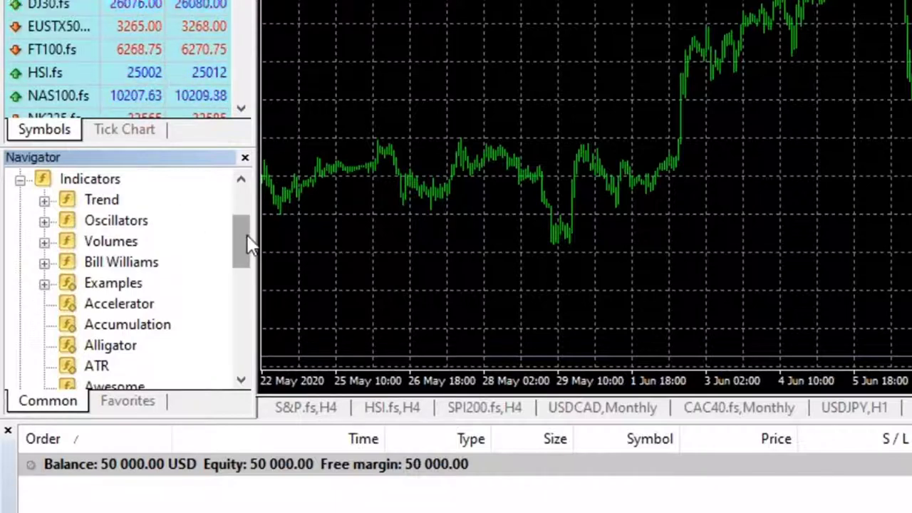
pyautogui.moveTo(248, 239); pyautogui.dragTo(240, 316)
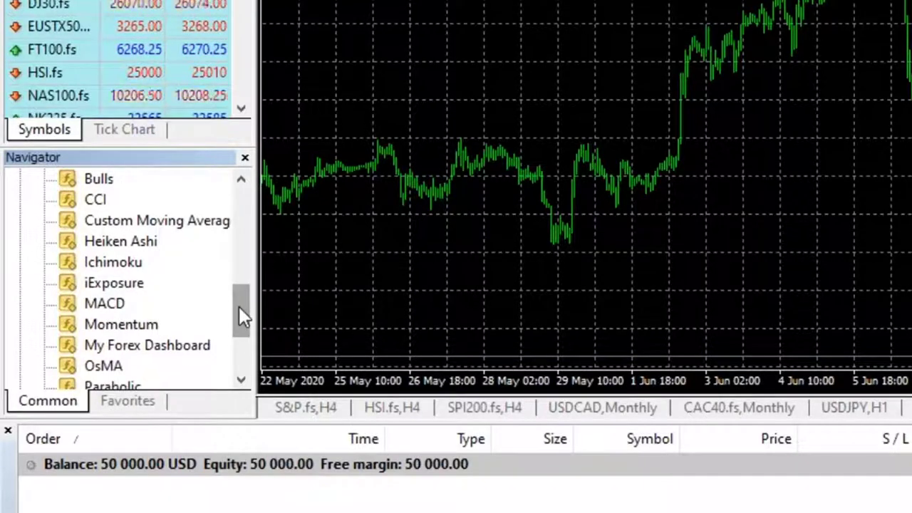
pyautogui.moveTo(240, 317); pyautogui.dragTo(240, 330)
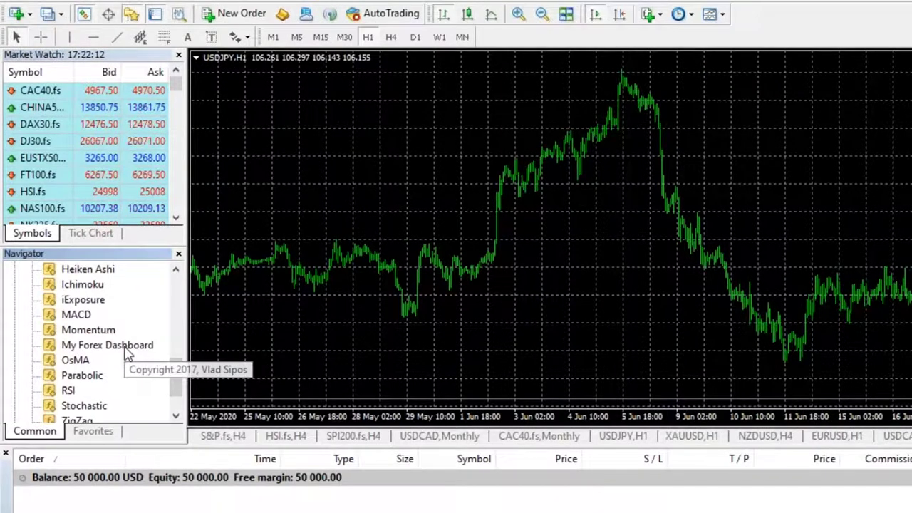
# Open My Forex Dashboard's settings and review its Common, Inputs, Colors and About tabs
pyautogui.doubleClick(126, 349)
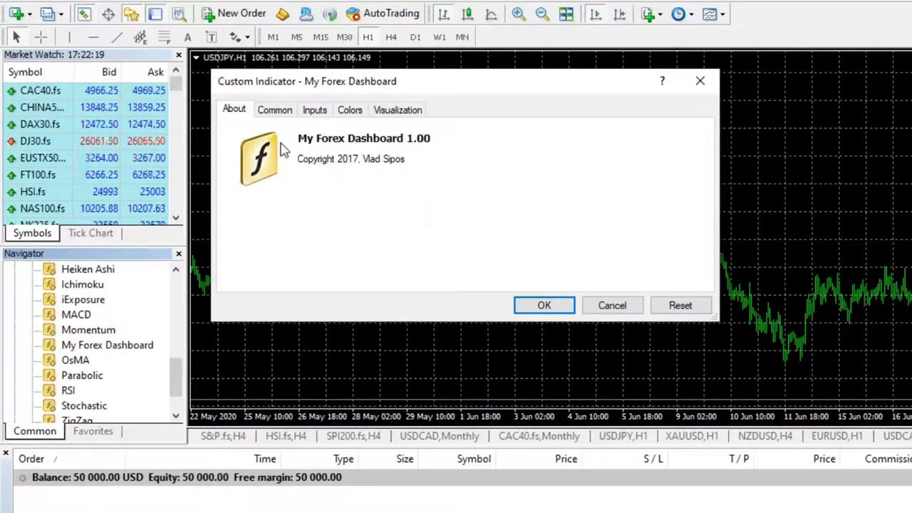
pyautogui.click(269, 112)
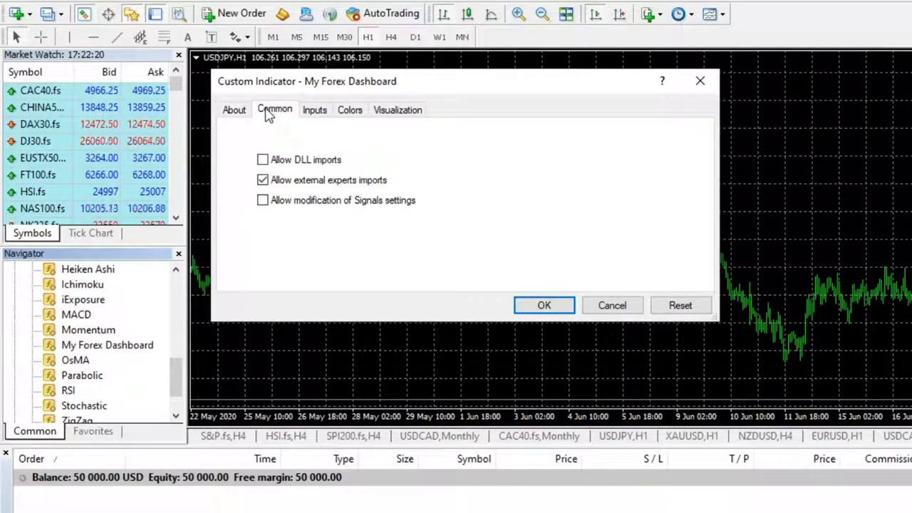
pyautogui.click(315, 111)
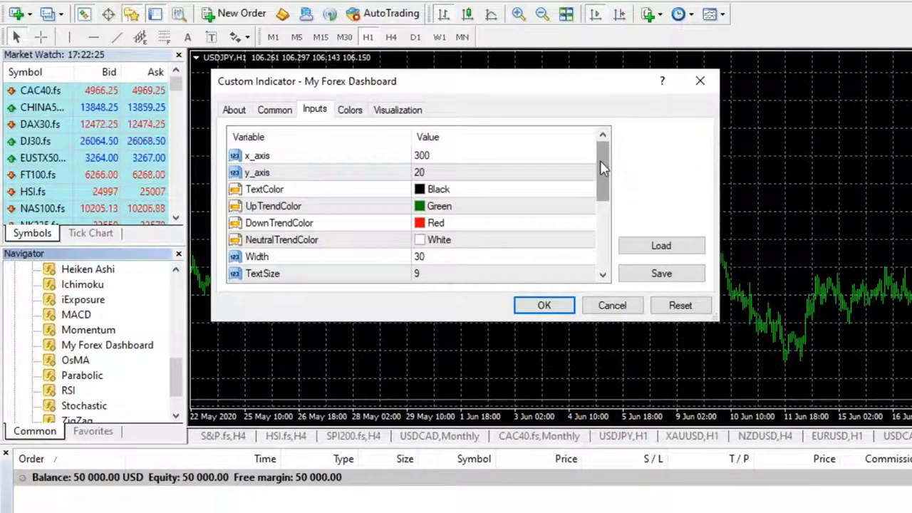
pyautogui.moveTo(599, 160)
pyautogui.mouseDown()
pyautogui.moveTo(599, 168)
pyautogui.moveTo(601, 152)
pyautogui.moveTo(599, 225)
pyautogui.moveTo(564, 167)
pyautogui.mouseUp()
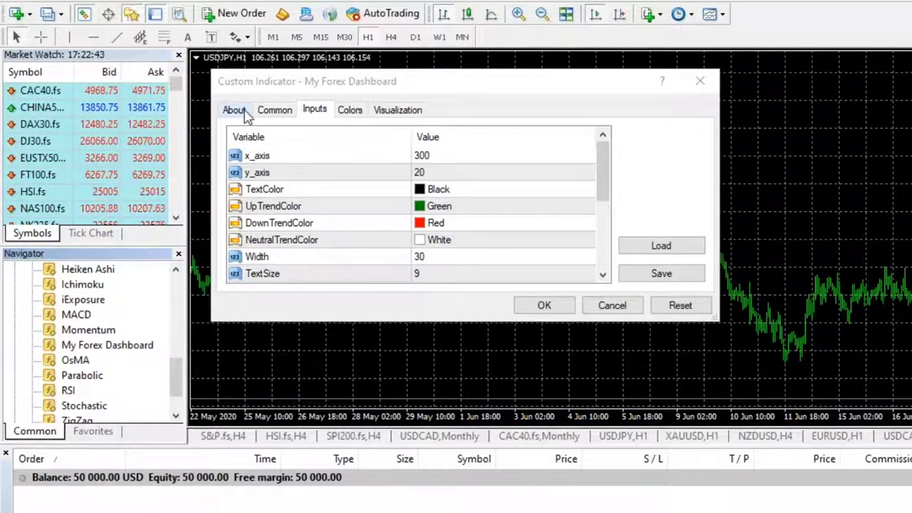
pyautogui.click(350, 111)
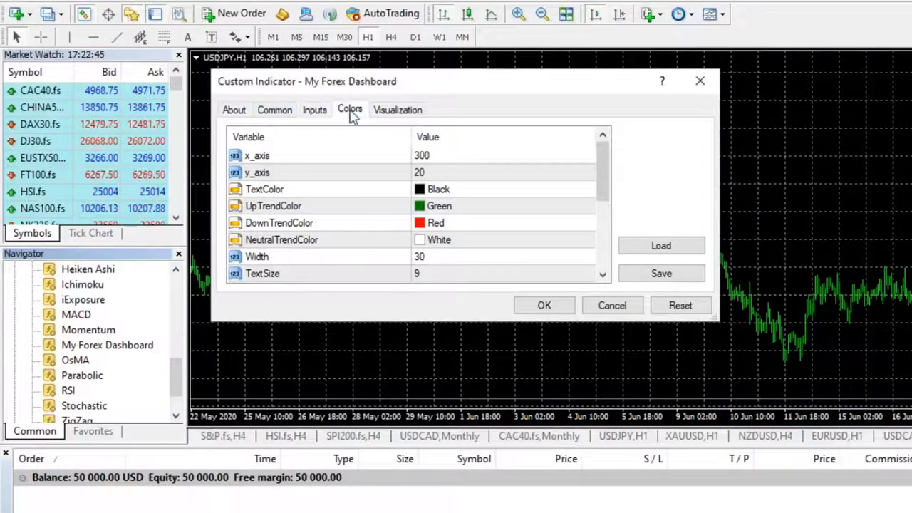
pyautogui.click(233, 110)
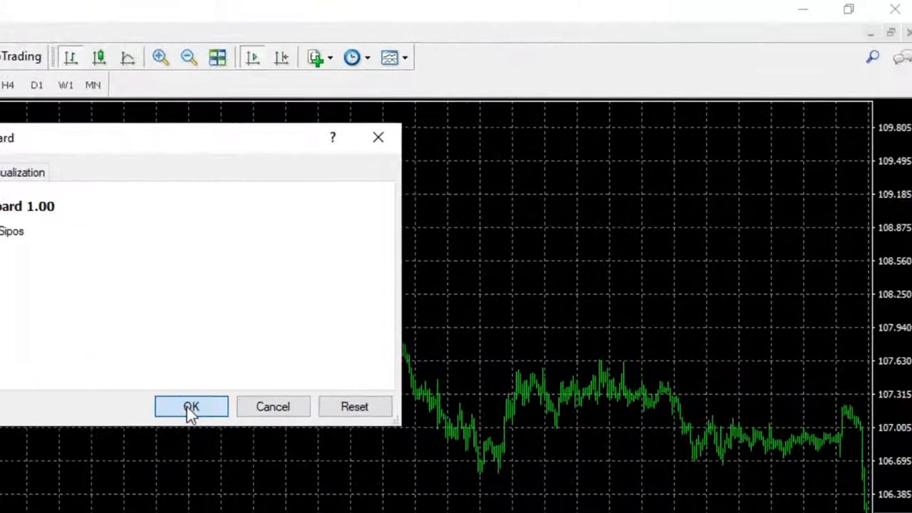
# Confirm the Custom Indicator dialog to attach My Forex Dashboard to the USDJPY H1 chart
pyautogui.click(541, 306)
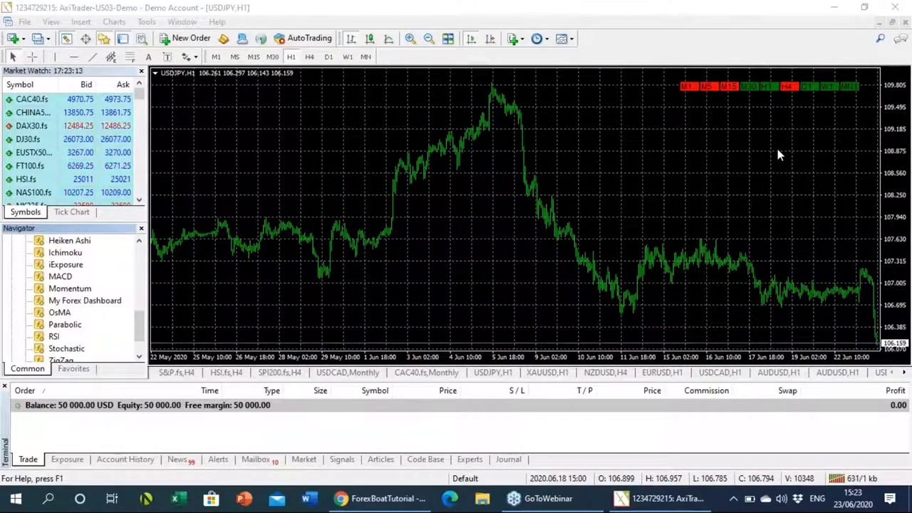
# Bring the How to Install a Custom Indicator slides forward and show the Present options
pyautogui.click(356, 503)
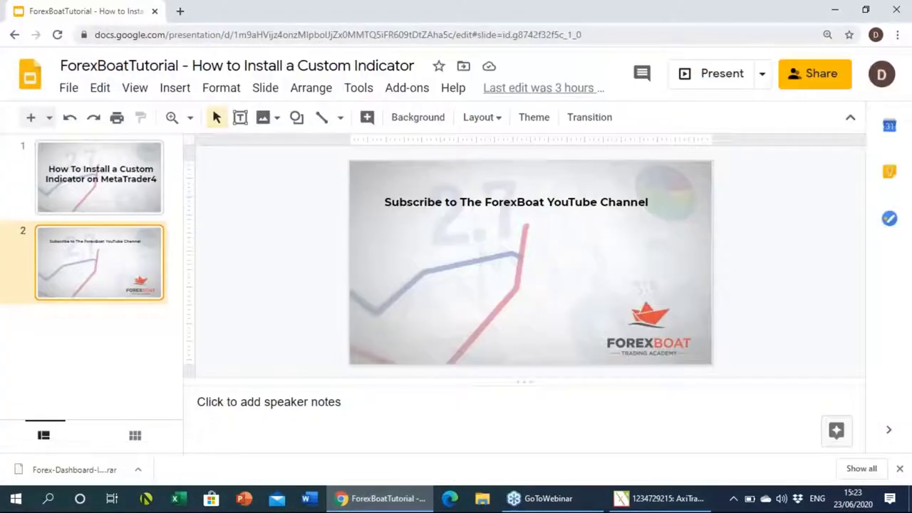
pyautogui.click(762, 78)
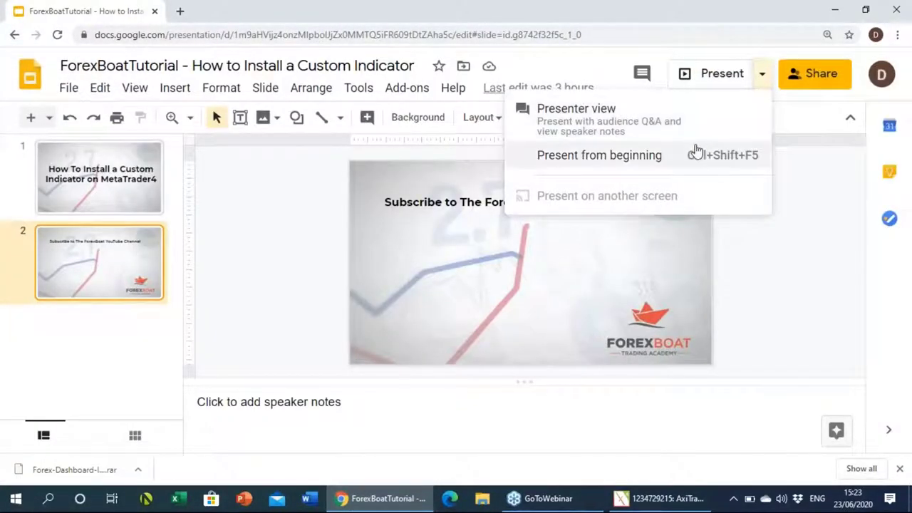